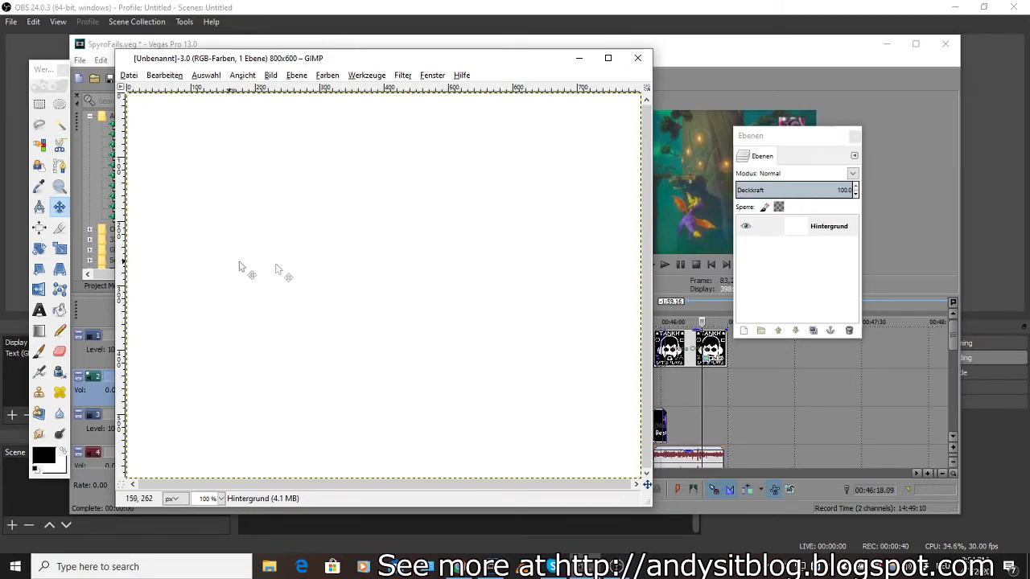
# - Add a transparent layer 'Ebene' and delete the white 'Hintergrund' background layer
pyautogui.rightClick(807, 251)
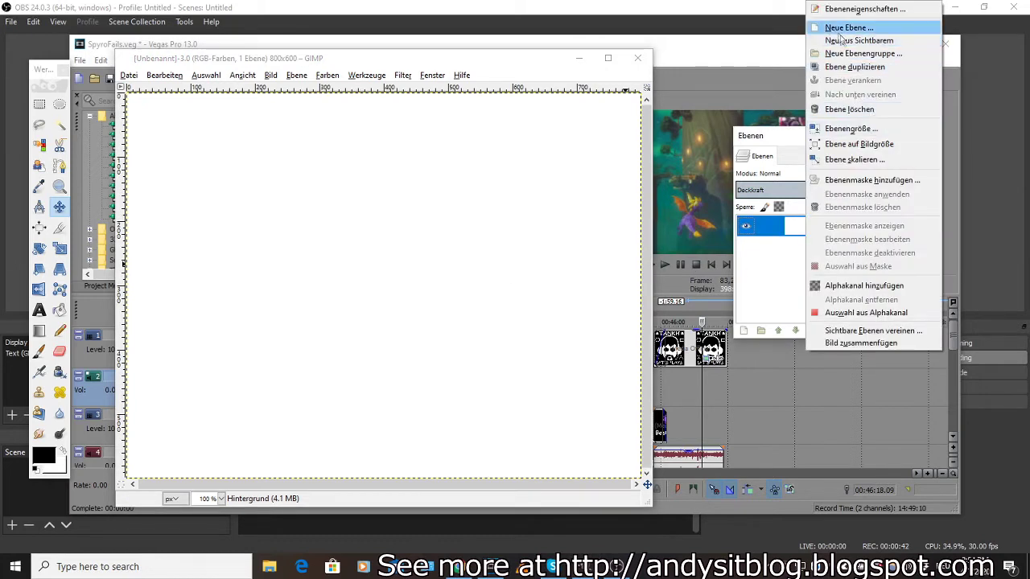
pyautogui.click(846, 27)
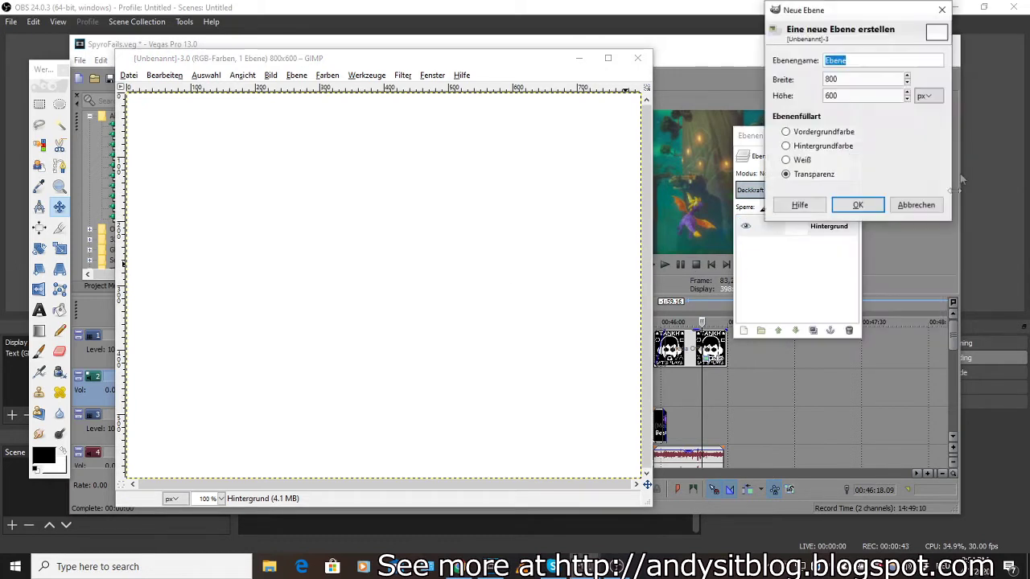
pyautogui.click(851, 206)
pyautogui.rightClick(832, 244)
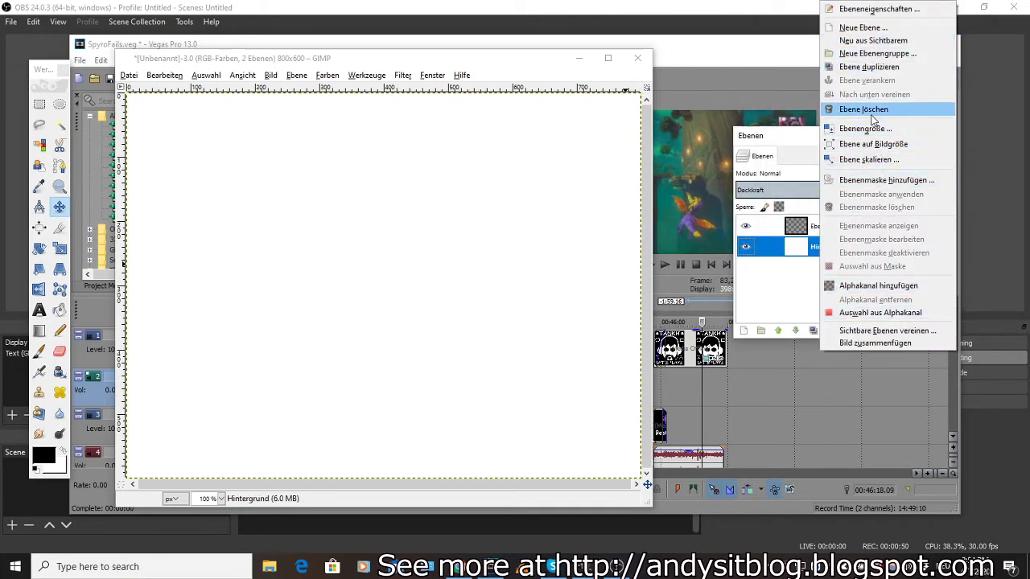
pyautogui.click(863, 108)
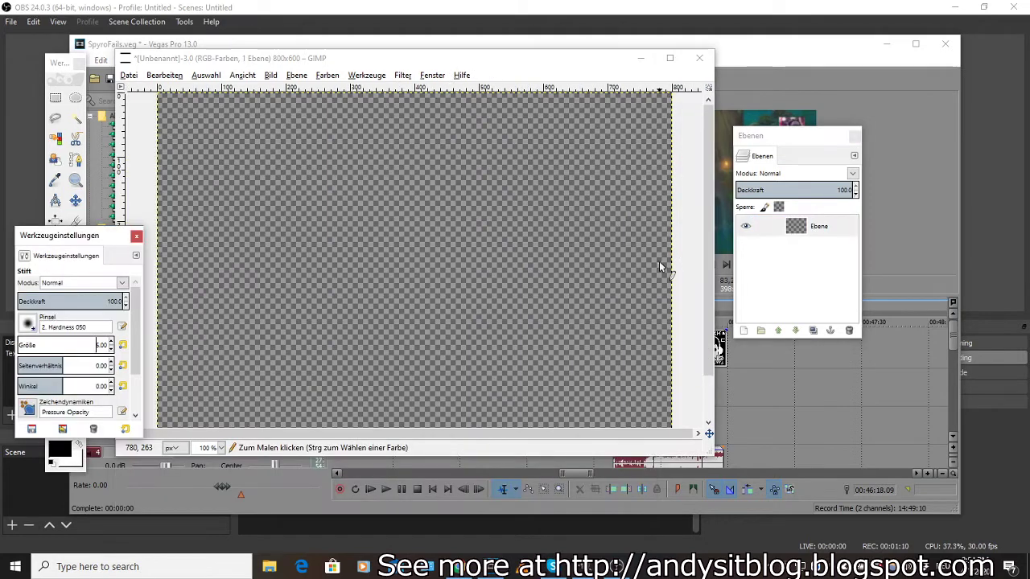
# - Draw a closed black pencil outline of a speech bubble with a pointed tail on the right
pyautogui.click(659, 262)
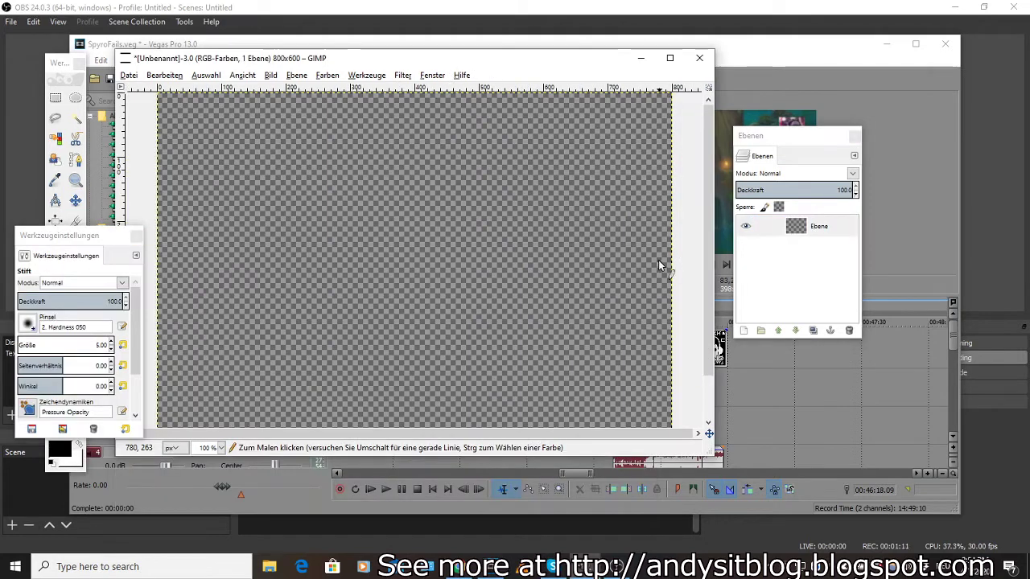
pyautogui.keyDown('shift'); pyautogui.click(617, 241); pyautogui.keyUp('shift')
pyautogui.keyDown('shift'); pyautogui.click(543, 211); pyautogui.keyUp('shift')
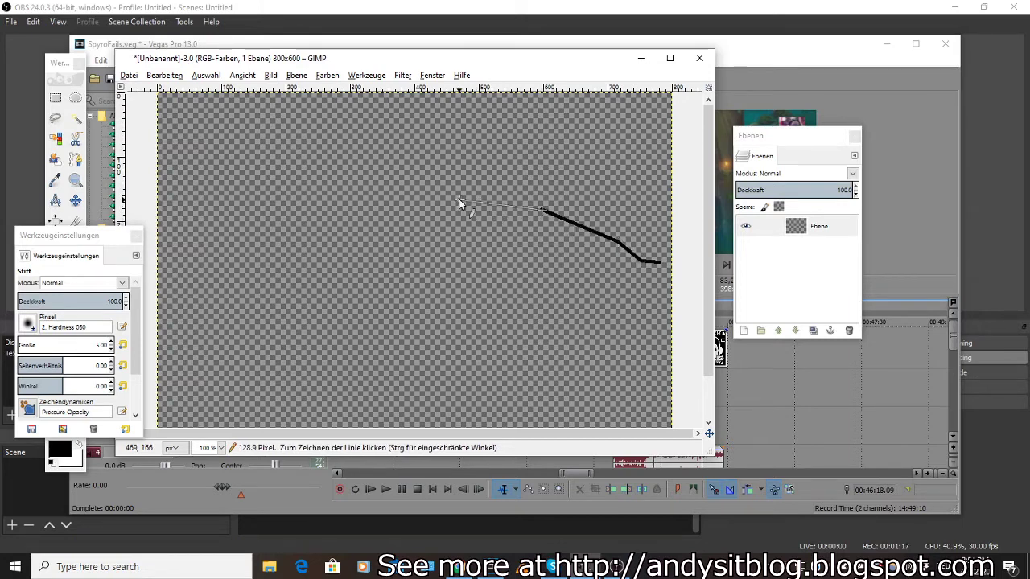
pyautogui.keyDown('shift'); pyautogui.click(459, 199); pyautogui.keyUp('shift')
pyautogui.keyDown('shift'); pyautogui.click(393, 197); pyautogui.keyUp('shift')
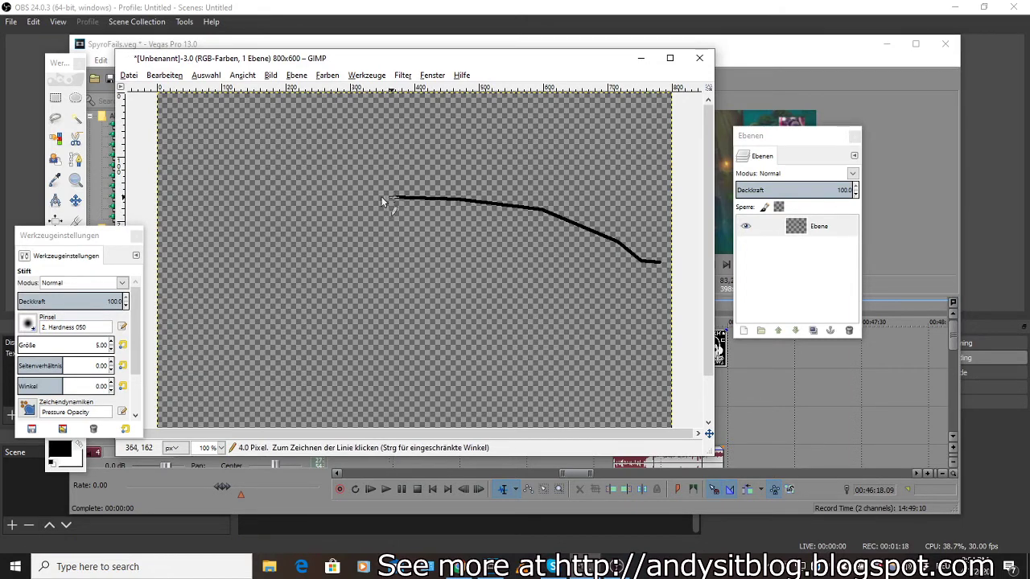
pyautogui.keyDown('shift'); pyautogui.click(321, 207); pyautogui.keyUp('shift')
pyautogui.keyDown('shift'); pyautogui.click(267, 229); pyautogui.keyUp('shift')
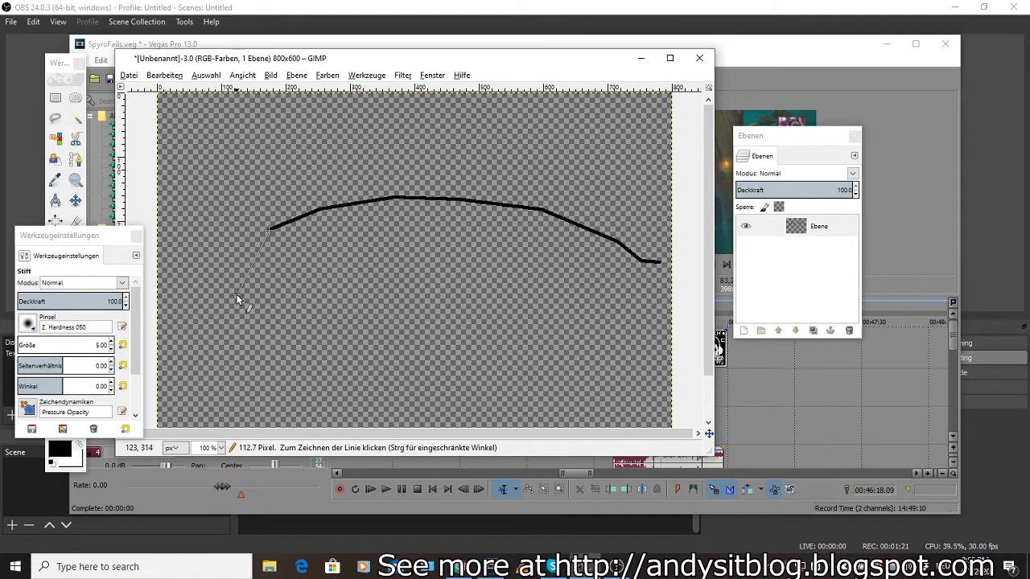
pyautogui.keyDown('shift'); pyautogui.click(237, 296); pyautogui.keyUp('shift')
pyautogui.keyDown('shift'); pyautogui.click(235, 338); pyautogui.keyUp('shift')
pyautogui.keyDown('shift'); pyautogui.click(277, 384); pyautogui.keyUp('shift')
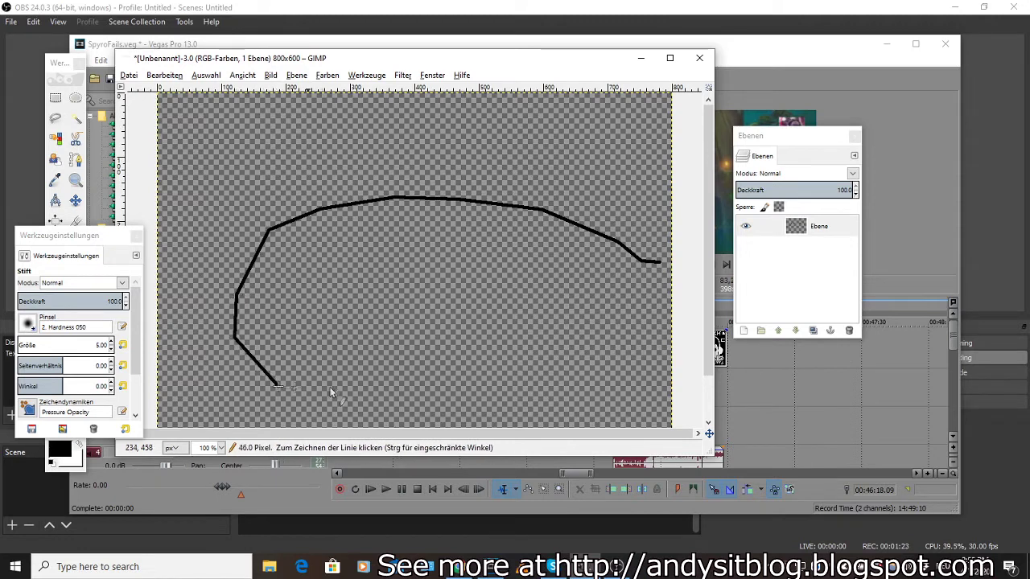
pyautogui.keyDown('shift'); pyautogui.click(438, 392); pyautogui.keyUp('shift')
pyautogui.keyDown('shift'); pyautogui.click(537, 366); pyautogui.keyUp('shift')
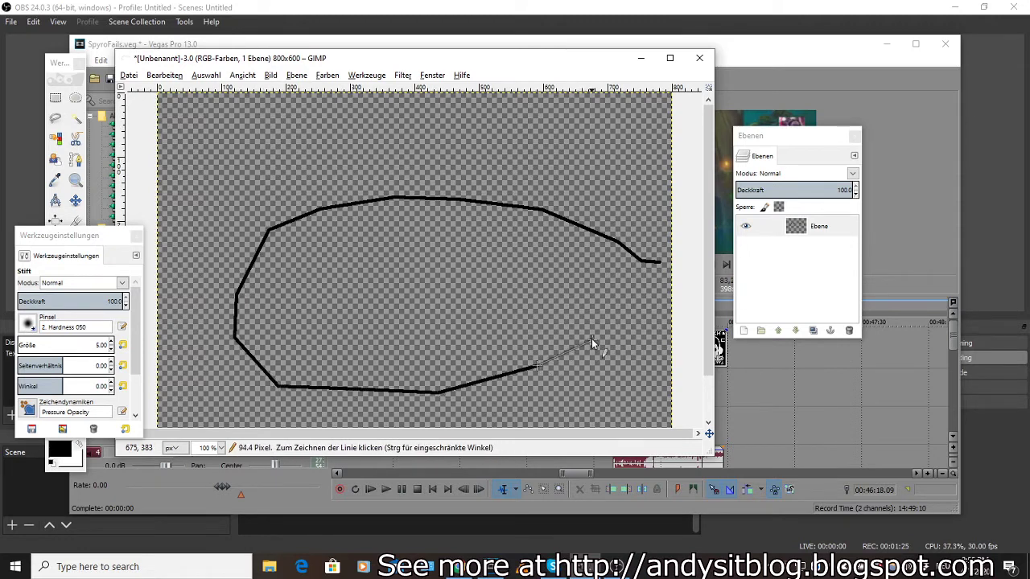
pyautogui.keyDown('shift'); pyautogui.click(634, 284); pyautogui.keyUp('shift')
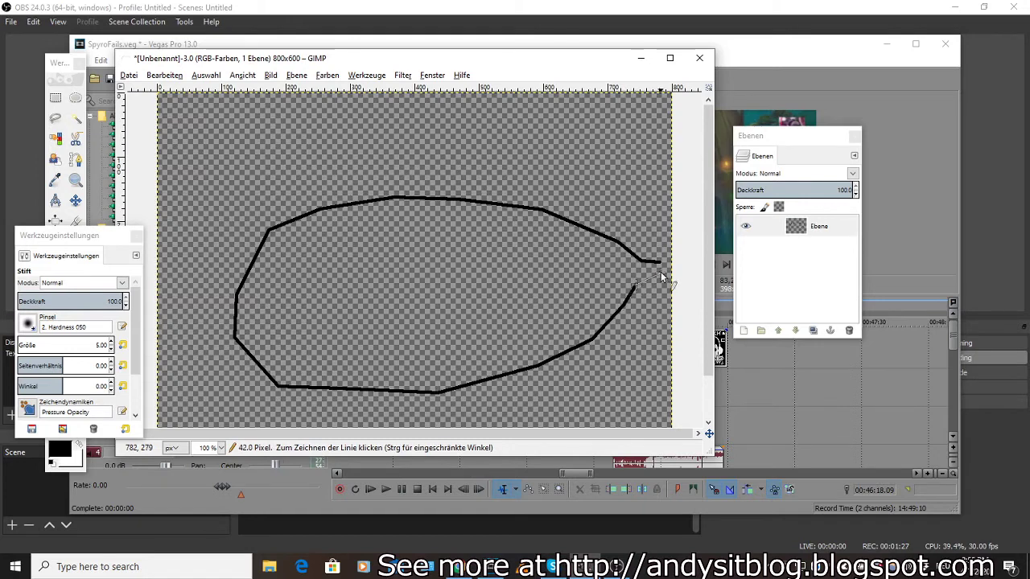
pyautogui.keyDown('shift'); pyautogui.click(659, 263); pyautogui.keyUp('shift')
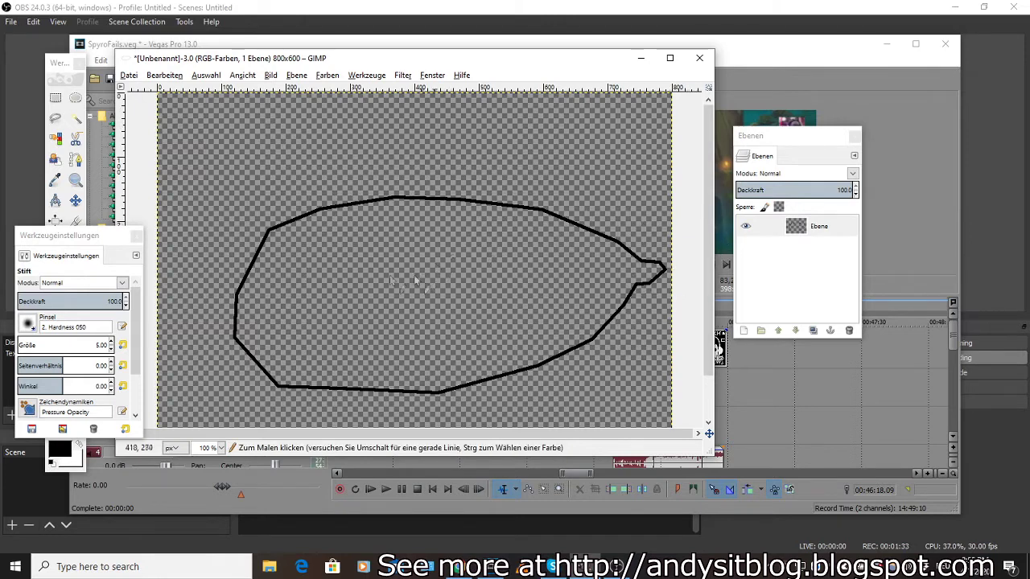
# - Switch the active colour to white and bucket-fill the inside of the bubble
pyautogui.click(136, 237)
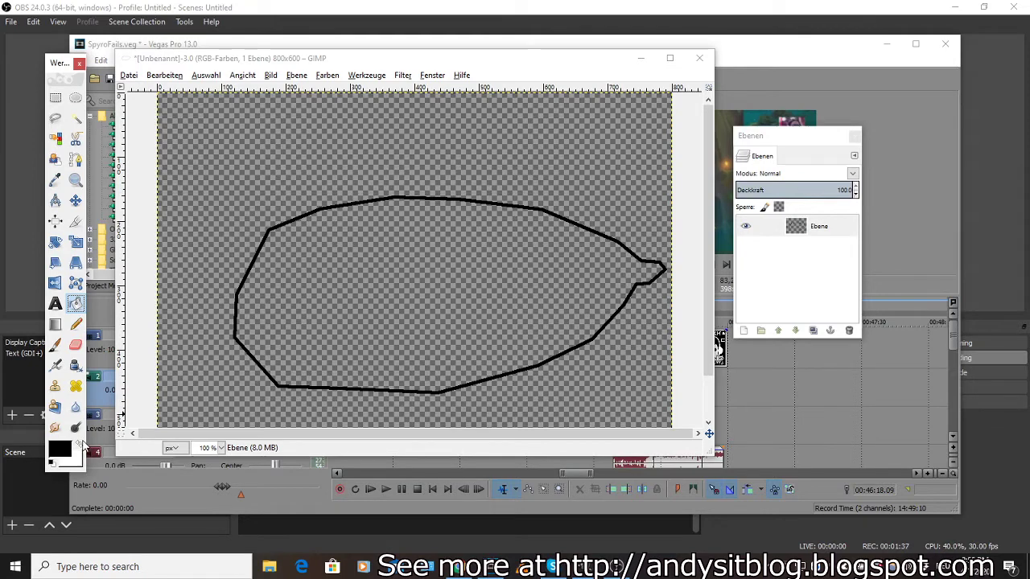
pyautogui.click(78, 449)
pyautogui.click(483, 296)
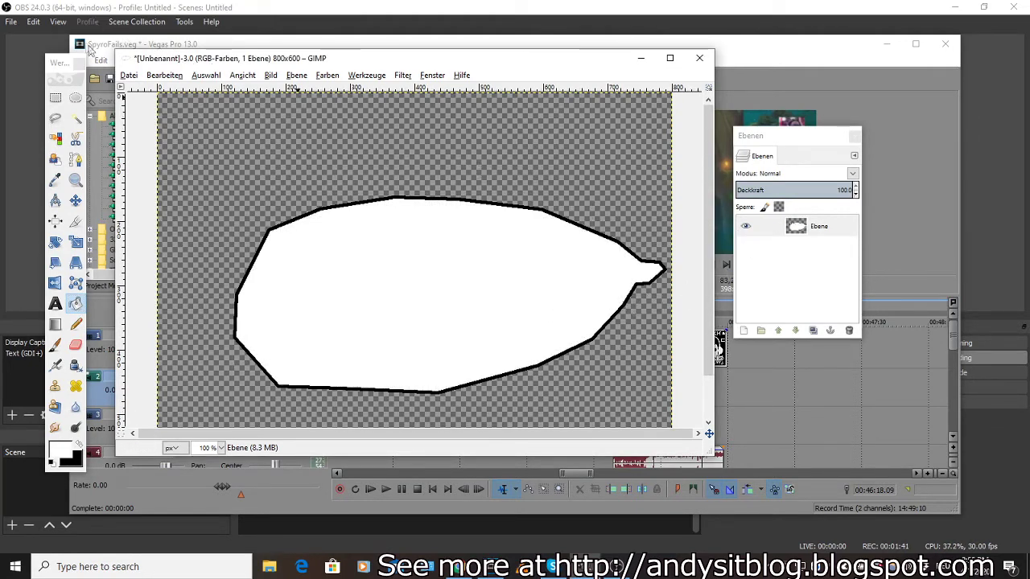
# - Export the image as Speechbubble1.png into Documents, keeping the default PNG options
pyautogui.click(129, 76)
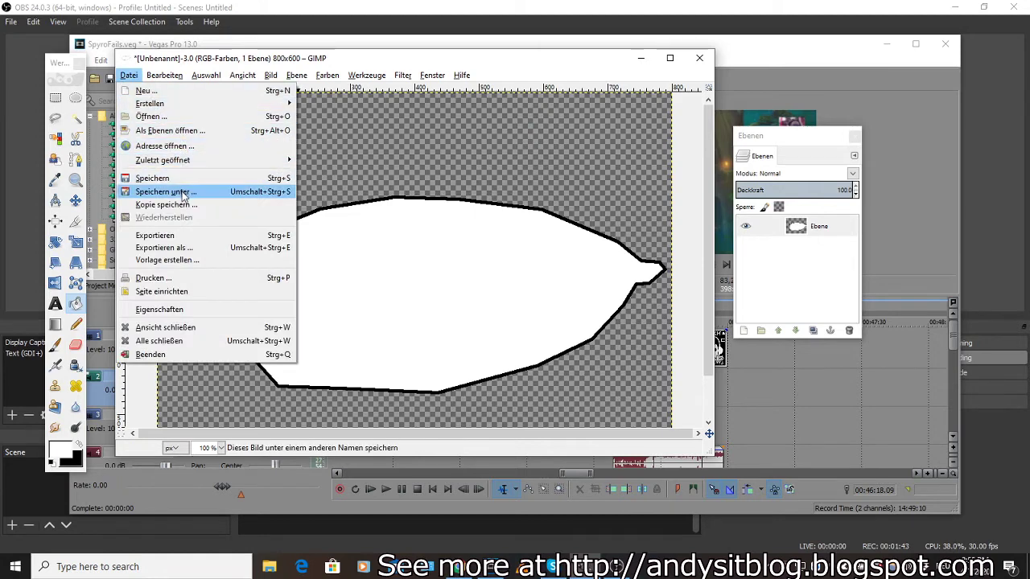
pyautogui.click(175, 247)
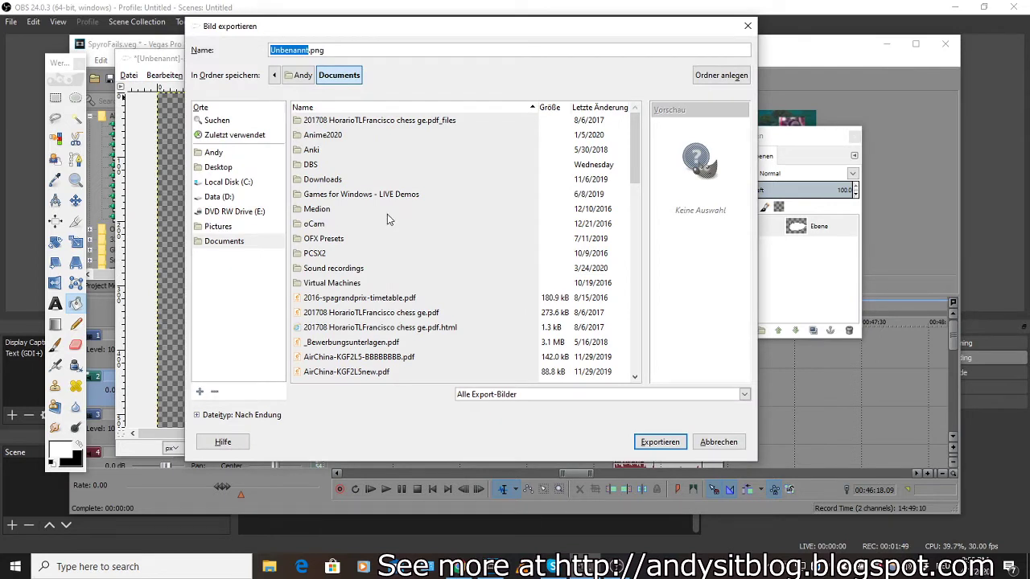
pyautogui.write('Speechbubble1')
pyautogui.press('Return')
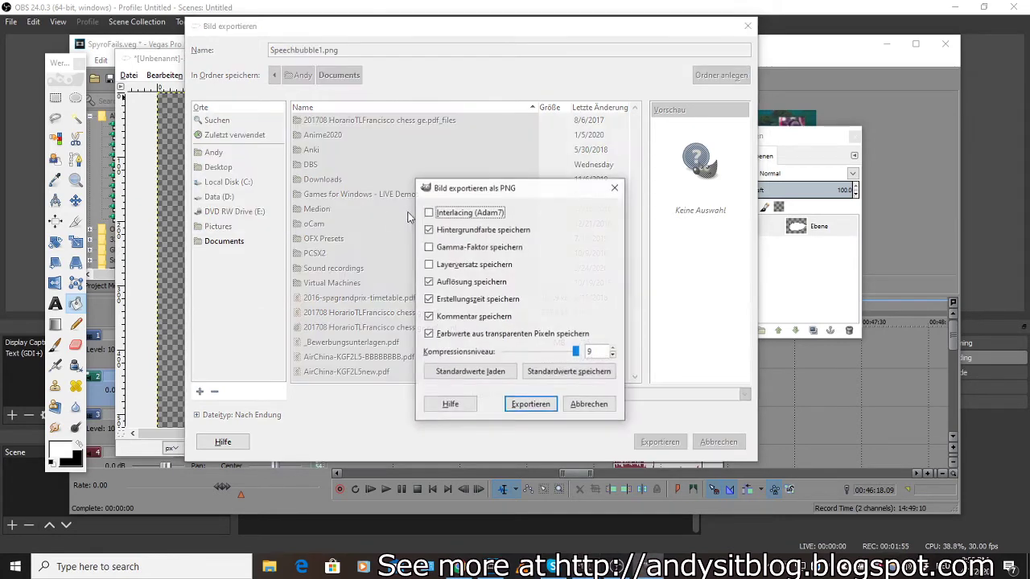
pyautogui.click(531, 405)
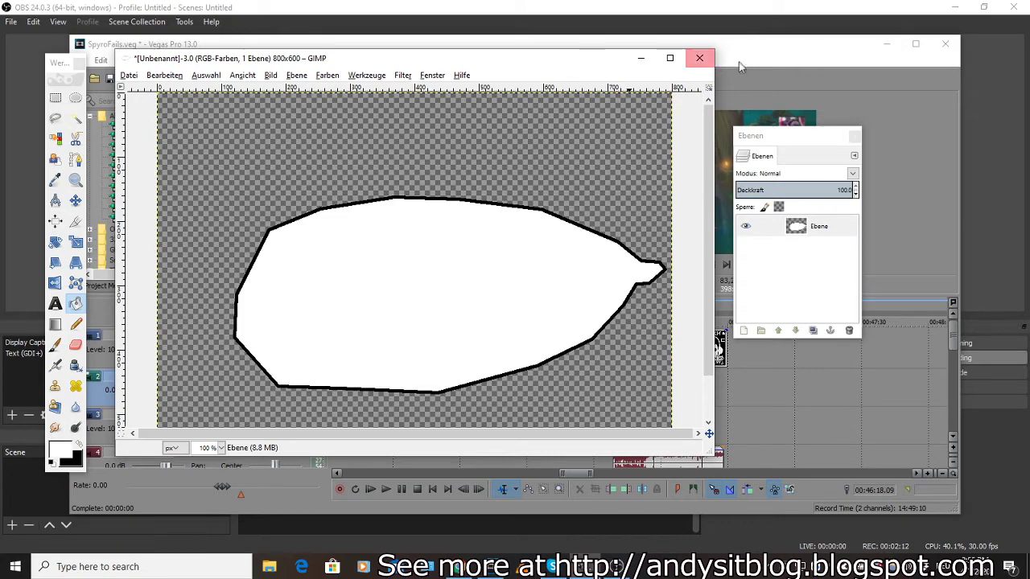
# - Maximize Vegas Pro and drag the speech bubble PNG from the Explorer onto track 3
pyautogui.click(735, 57)
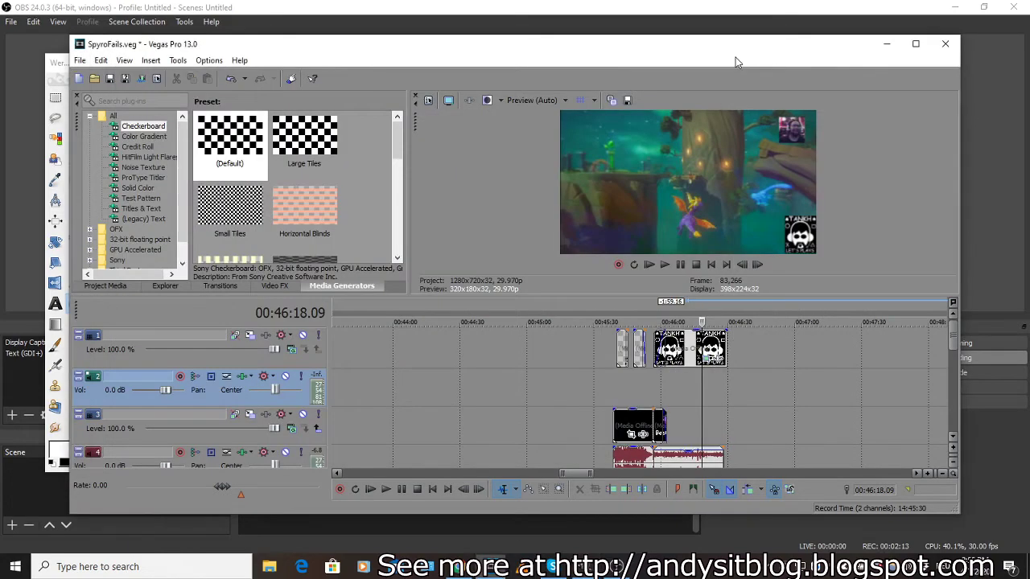
pyautogui.click(915, 43)
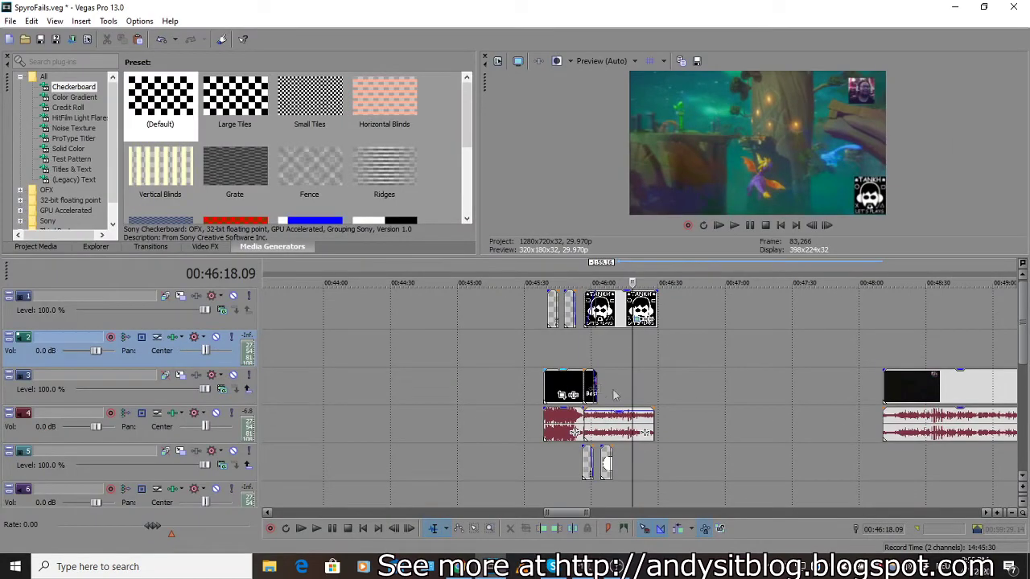
pyautogui.scroll(3, 605, 400)
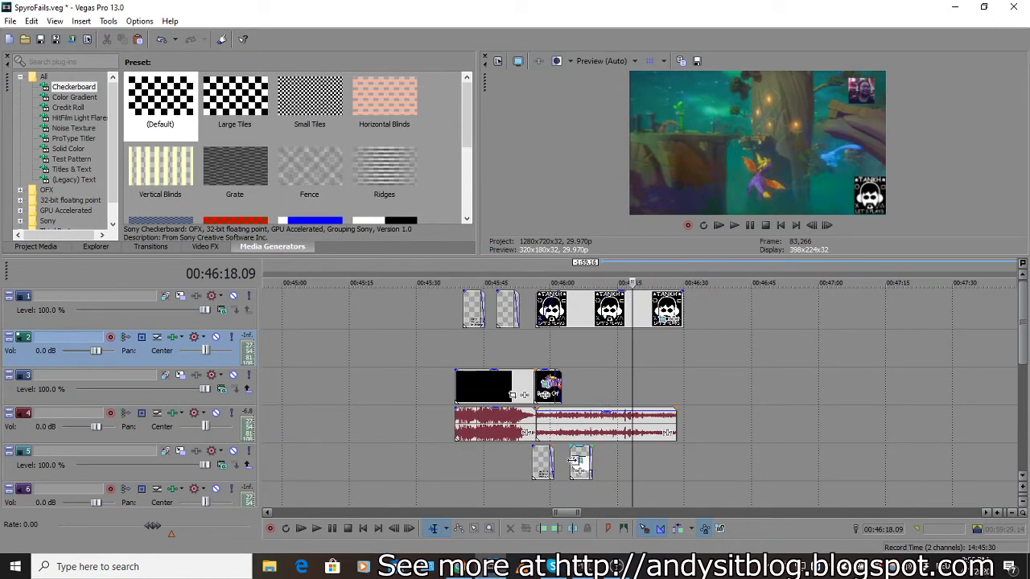
pyautogui.click(97, 247)
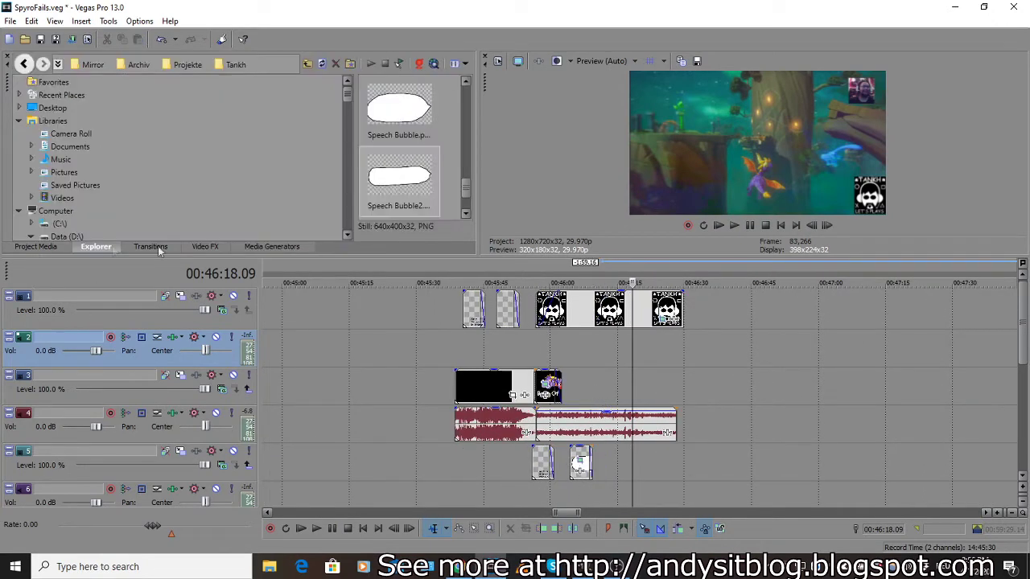
pyautogui.moveTo(390, 92); pyautogui.dragTo(607, 388)
# - Open the speech bubble event's Pan/Crop window
pyautogui.click(608, 388)
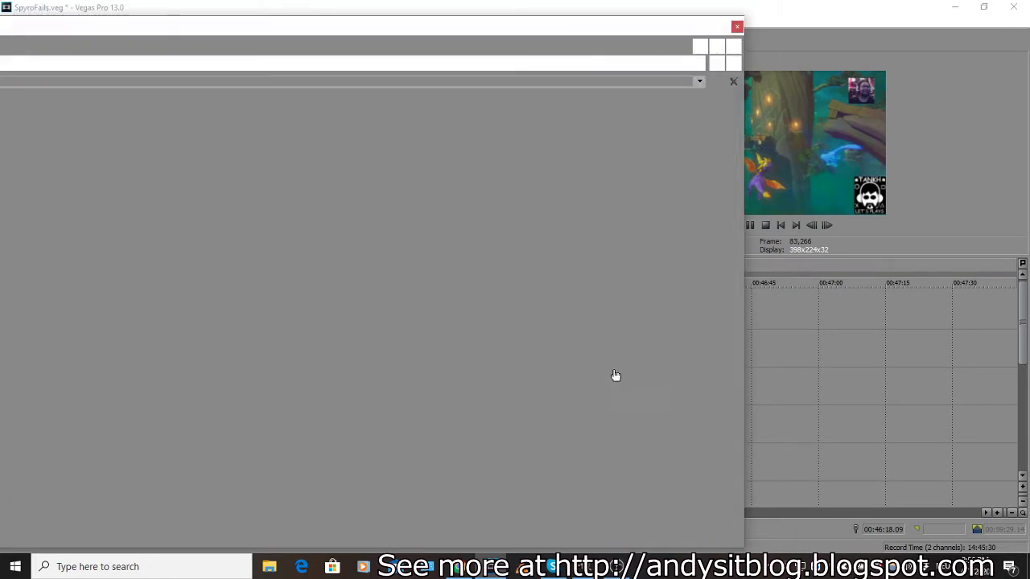
pyautogui.click(732, 28)
pyautogui.click(603, 384)
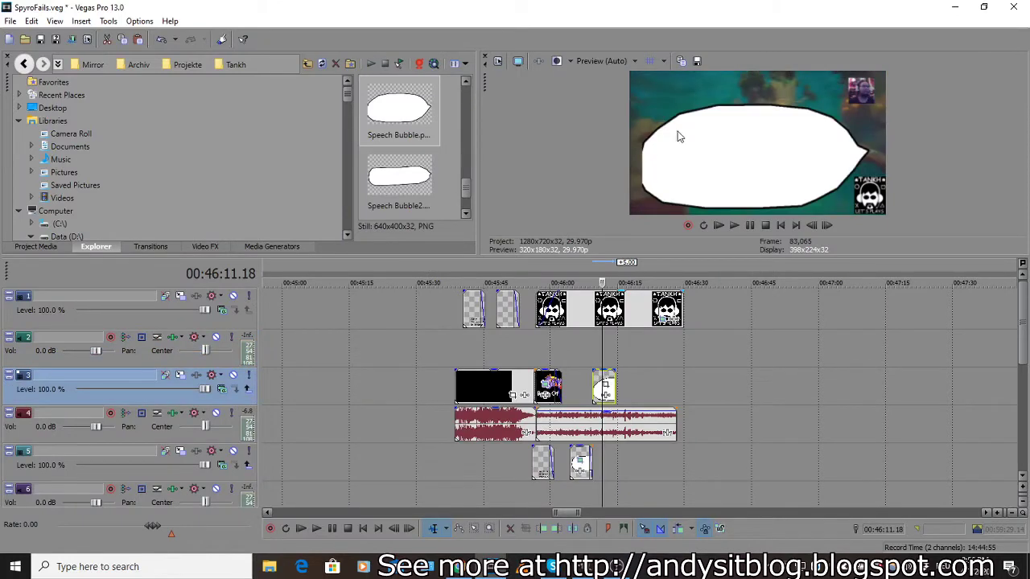
pyautogui.click(605, 390)
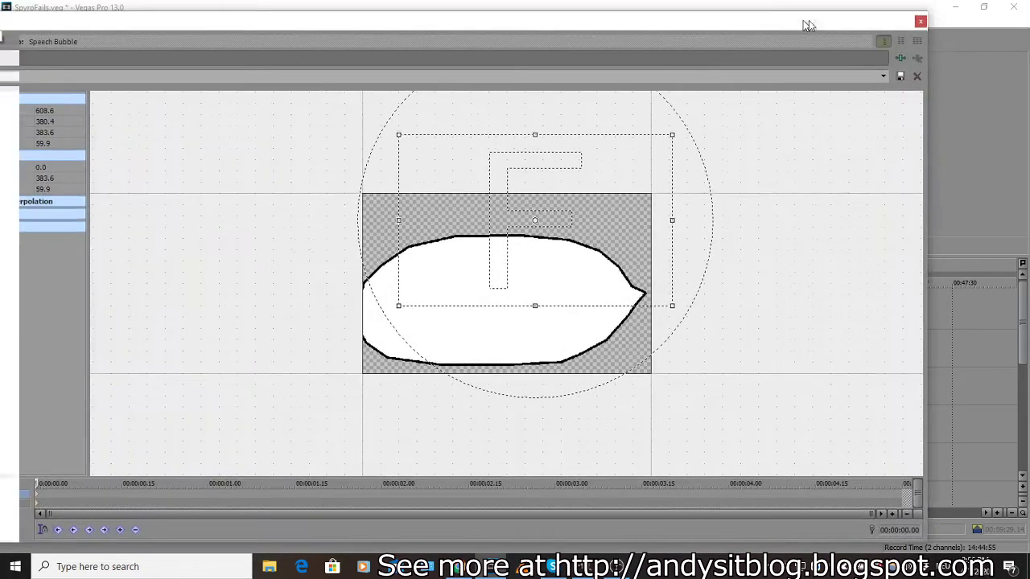
# - Apply the '16:9 Widescreen TV aspect ratio' Pan/Crop preset to the bubble, then close the window
pyautogui.moveTo(809, 26); pyautogui.dragTo(882, 20)
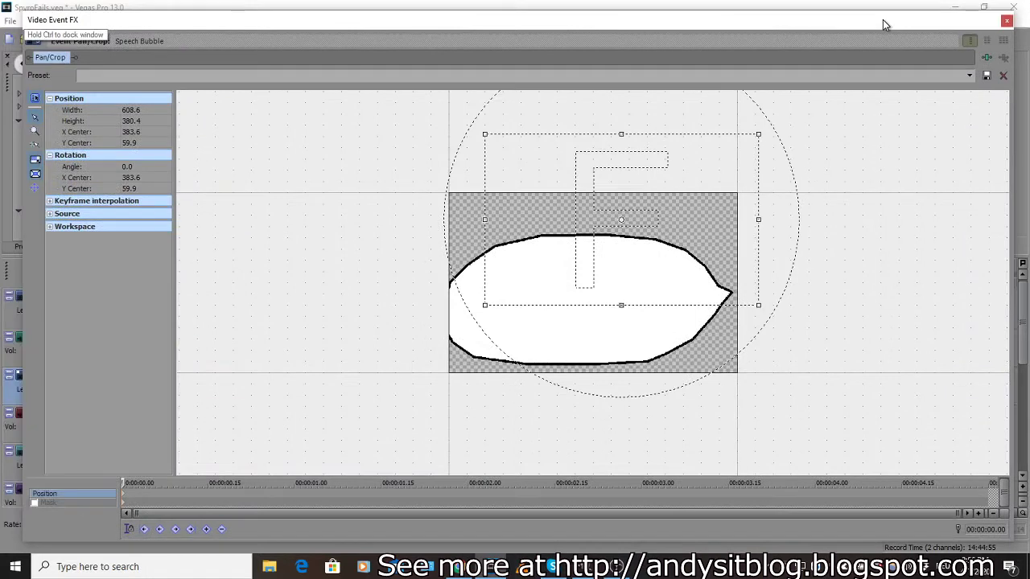
pyautogui.click(966, 75)
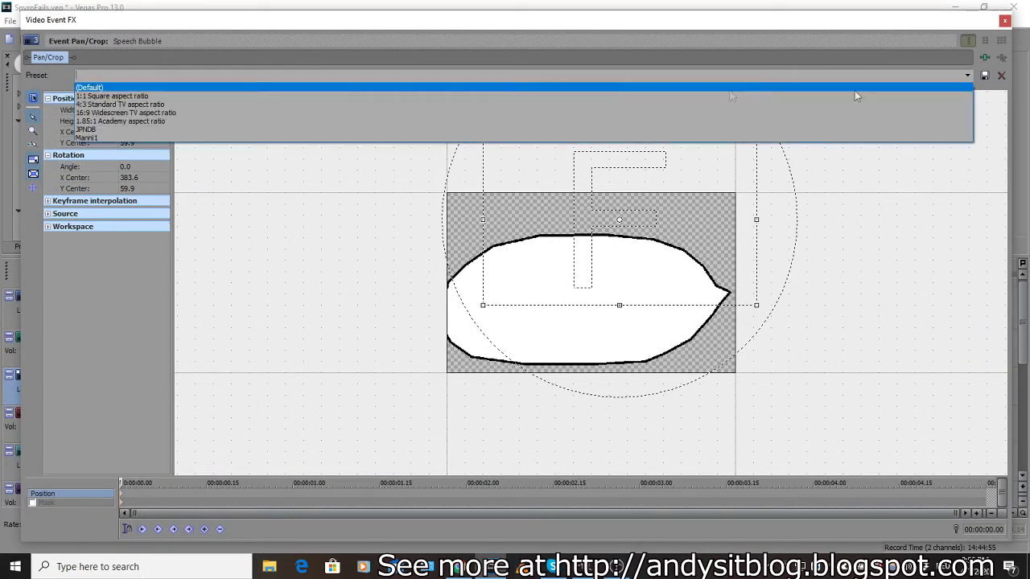
pyautogui.click(129, 113)
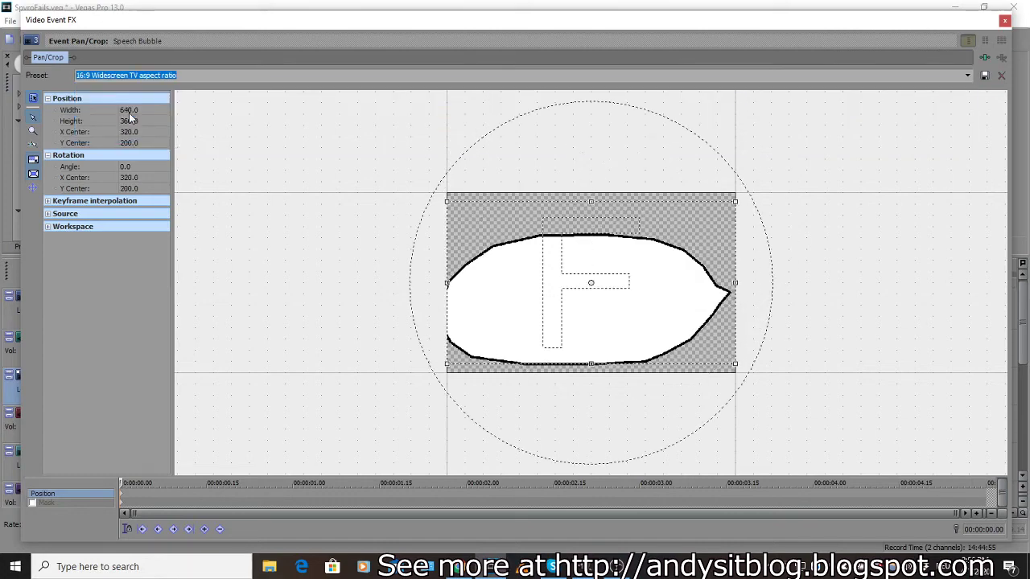
pyautogui.moveTo(803, 26); pyautogui.dragTo(426, 31)
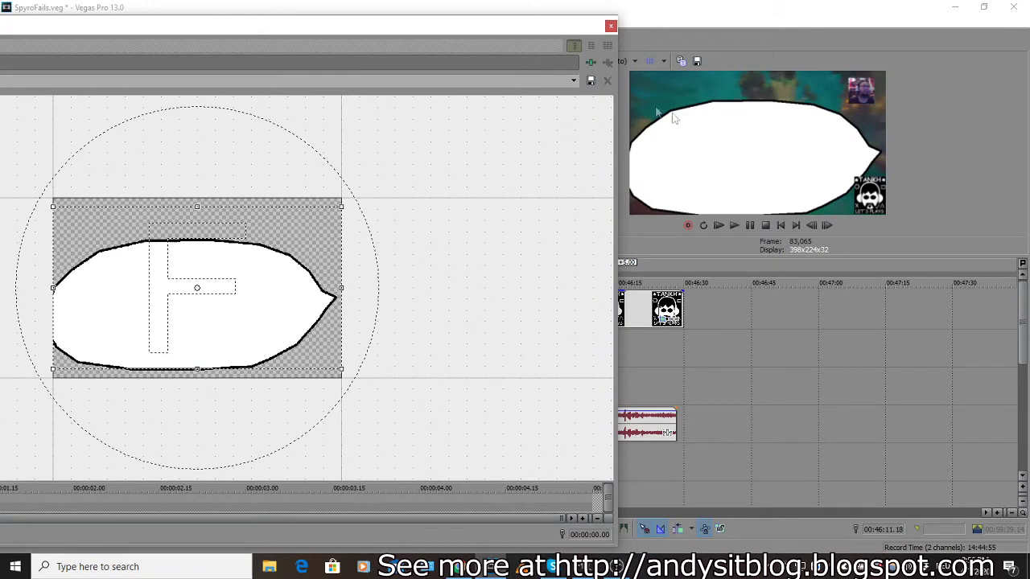
pyautogui.click(609, 390)
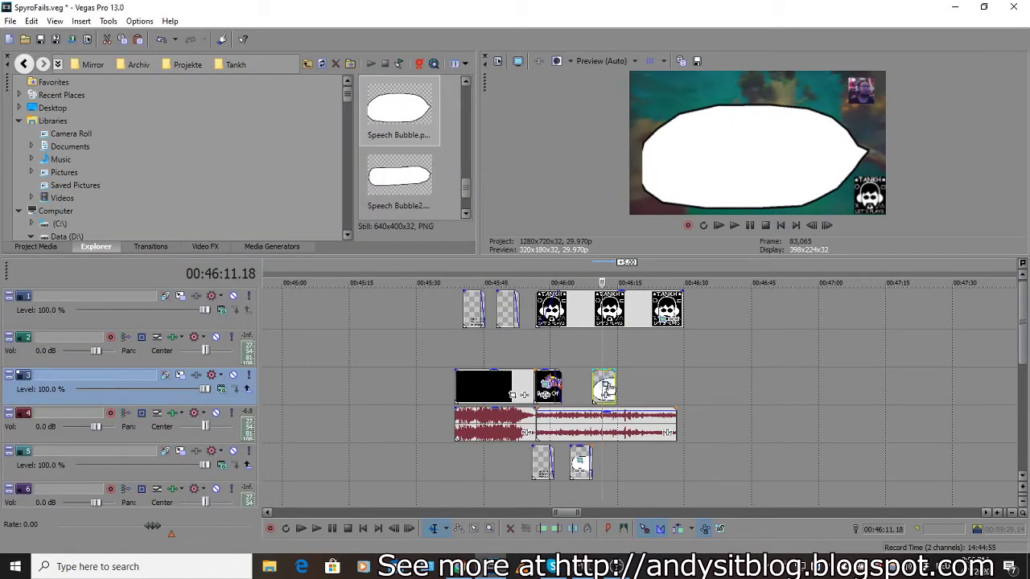
# - Resize and shift the bubble's crop frame until the bubble sits enlarged along the frame's bottom
pyautogui.click(603, 385)
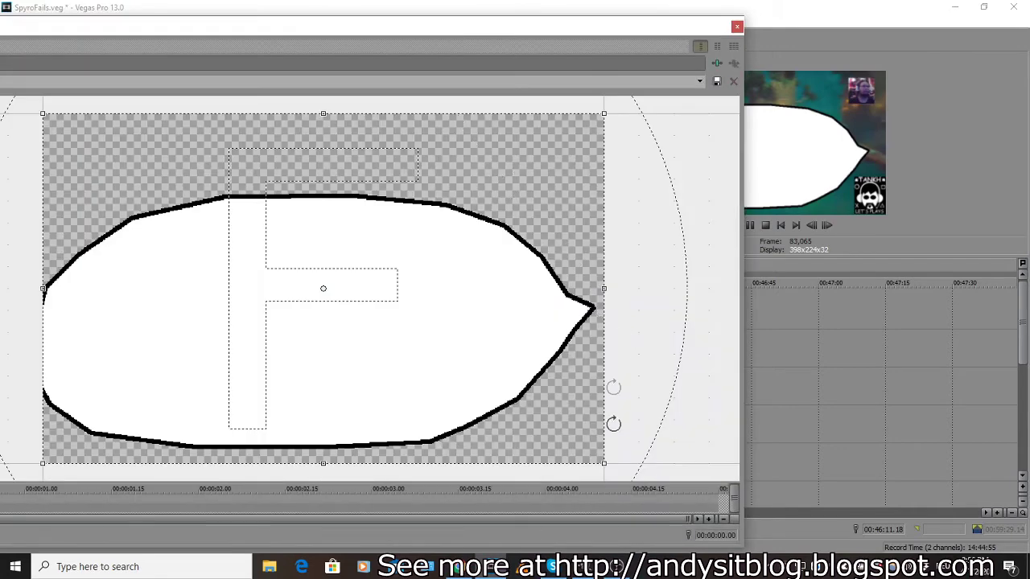
pyautogui.moveTo(606, 462); pyautogui.dragTo(639, 485)
pyautogui.moveTo(584, 26); pyautogui.dragTo(528, 10)
pyautogui.scroll(-3, 490, 229)
pyautogui.moveTo(390, 228); pyautogui.dragTo(410, 148)
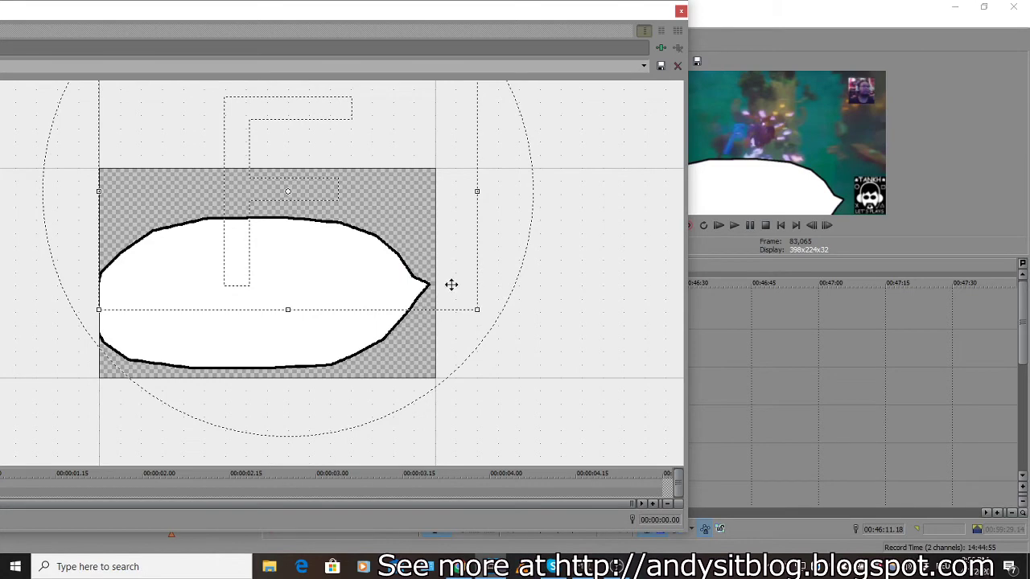
pyautogui.scroll(-1, 451, 284)
pyautogui.moveTo(445, 303); pyautogui.dragTo(485, 397)
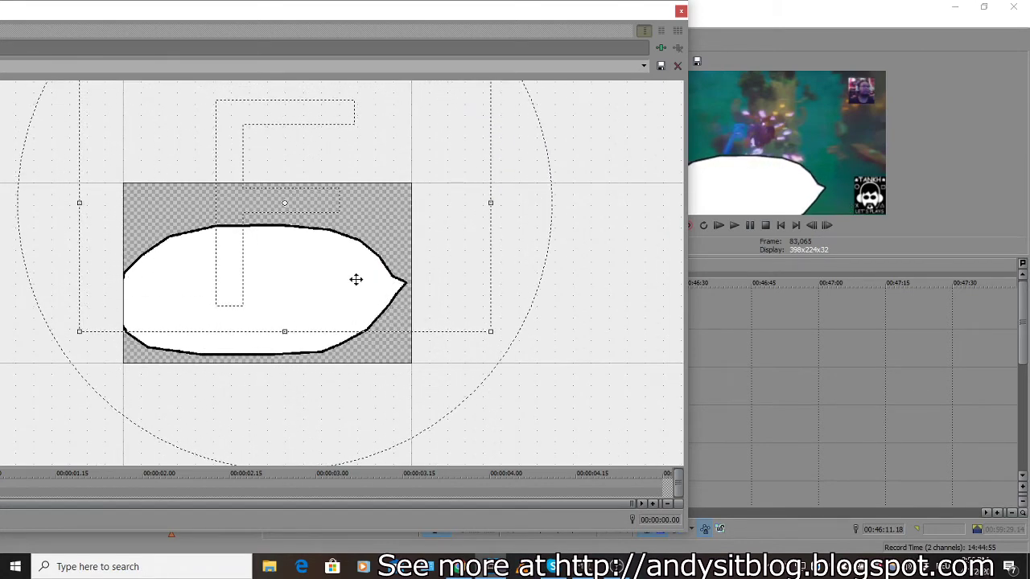
pyautogui.moveTo(356, 278)
pyautogui.mouseDown()
pyautogui.moveTo(372, 288)
pyautogui.moveTo(371, 276)
pyautogui.mouseUp()
pyautogui.moveTo(518, 17); pyautogui.dragTo(448, 33)
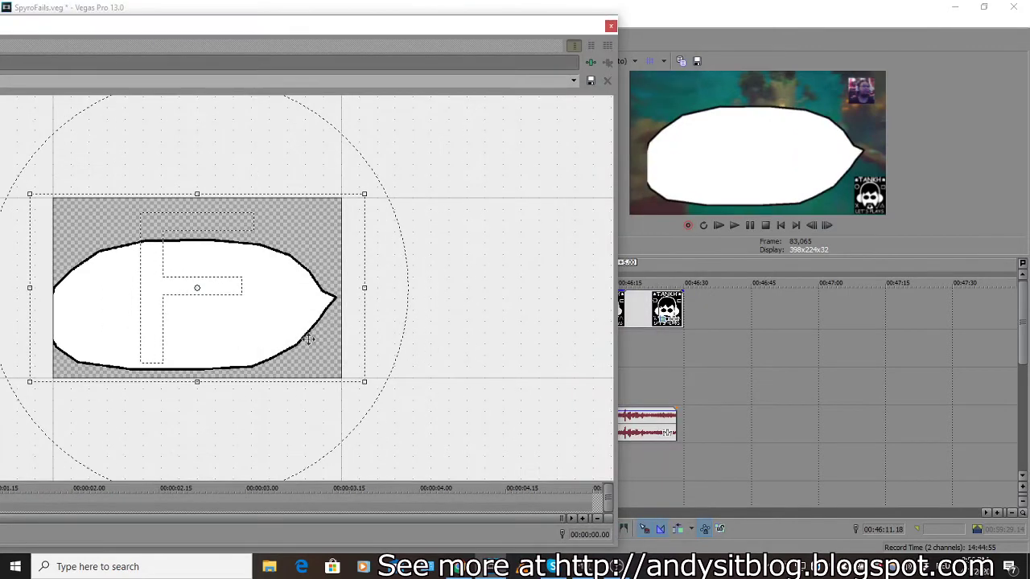
pyautogui.moveTo(306, 338); pyautogui.dragTo(328, 276)
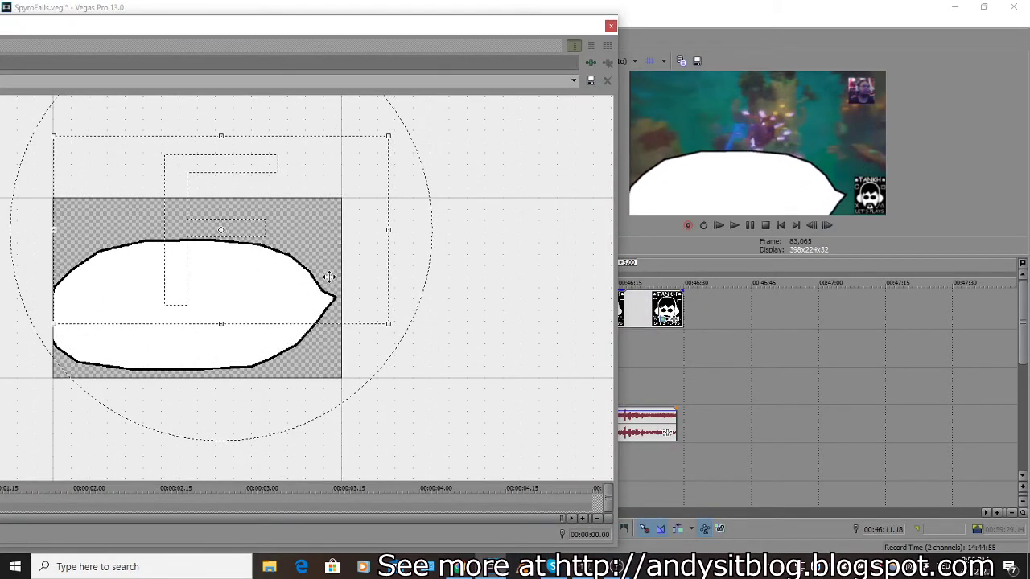
pyautogui.click(611, 26)
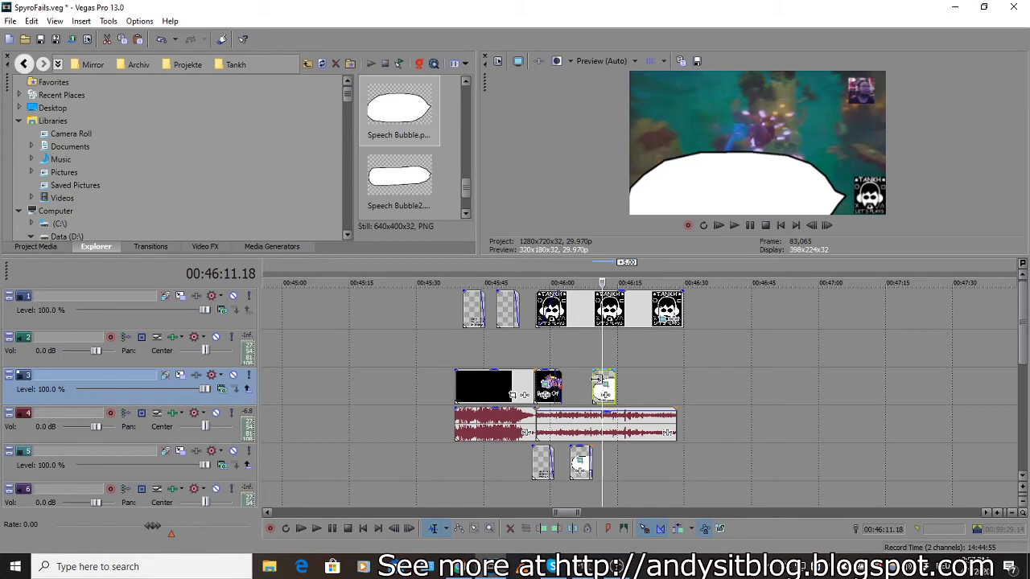
# - Move the bubble event toward track 5, set the playhead to 00:46:12.02, and lower the audio gain to -1.0 dB
pyautogui.moveTo(595, 378); pyautogui.dragTo(599, 463)
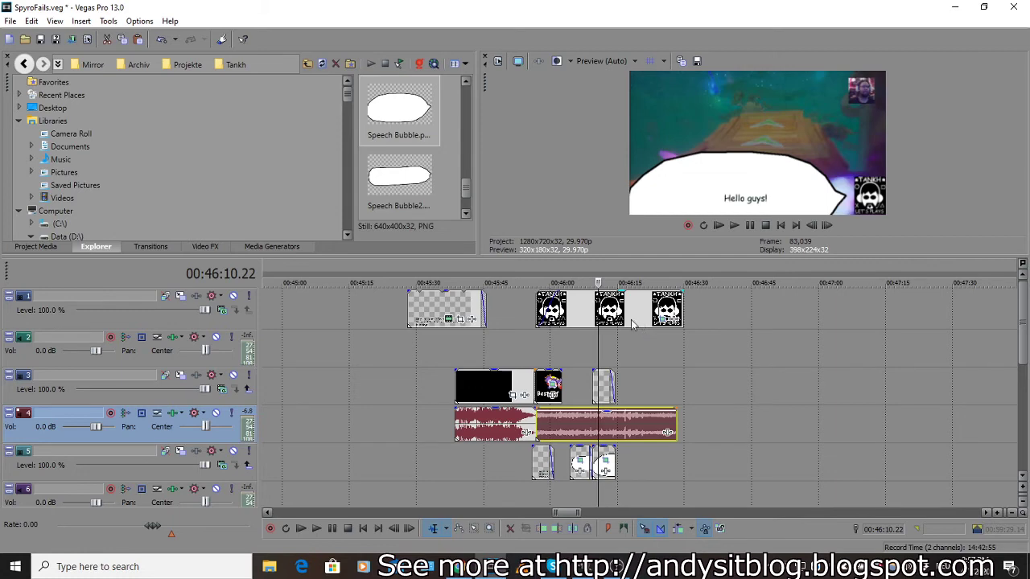
pyautogui.scroll(3, 601, 398)
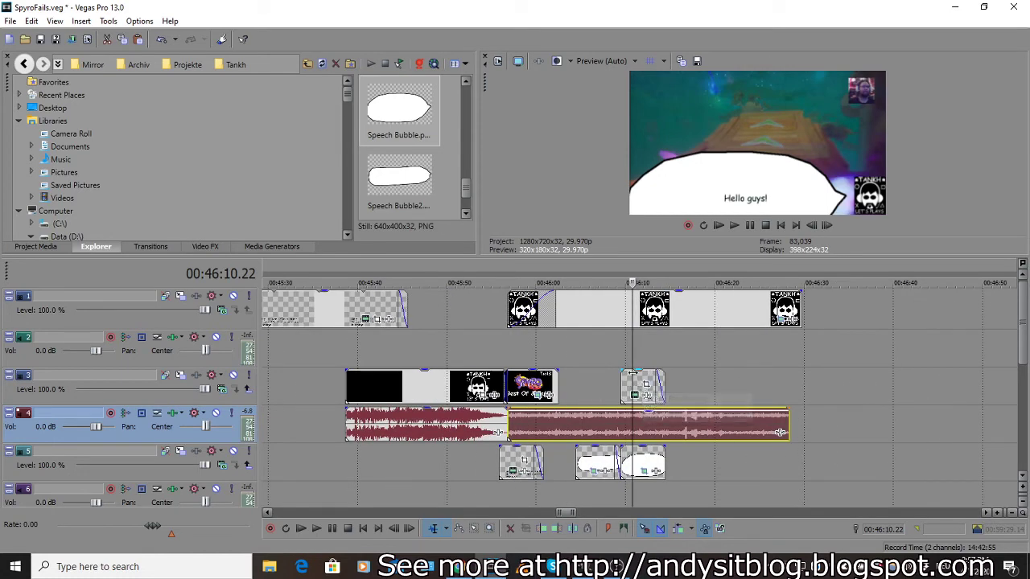
pyautogui.click(644, 420)
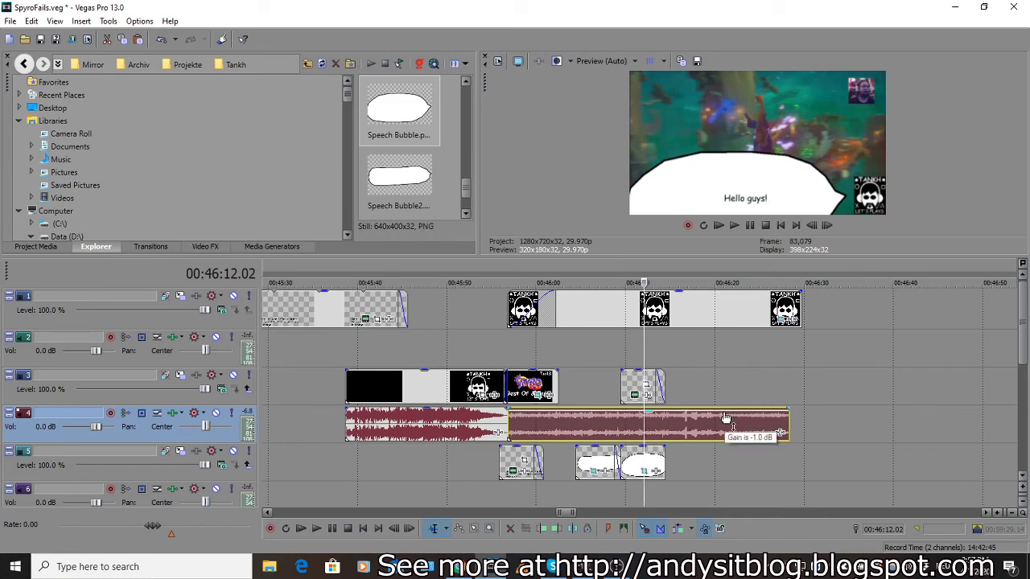
pyautogui.moveTo(724, 419); pyautogui.dragTo(707, 415)
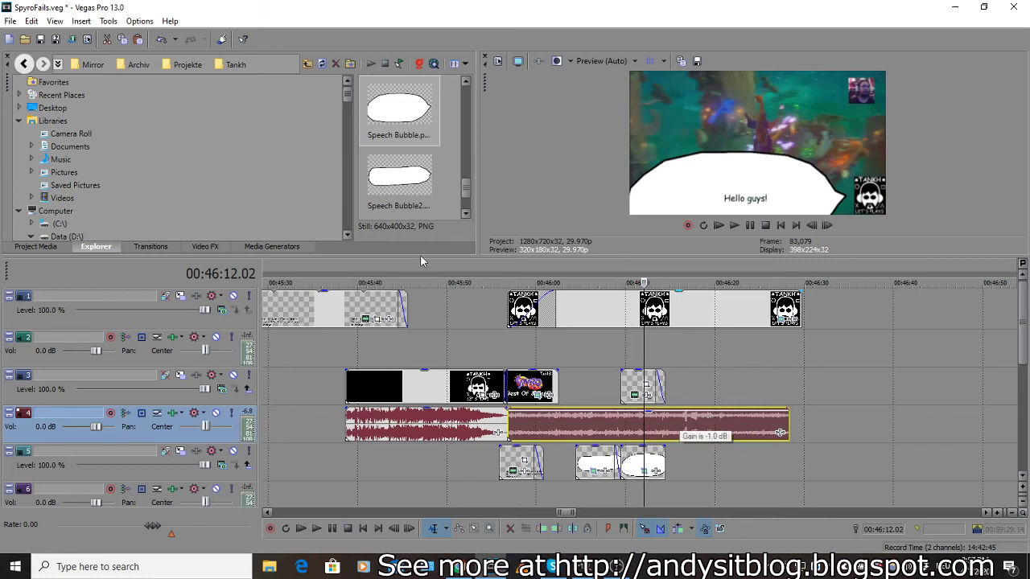